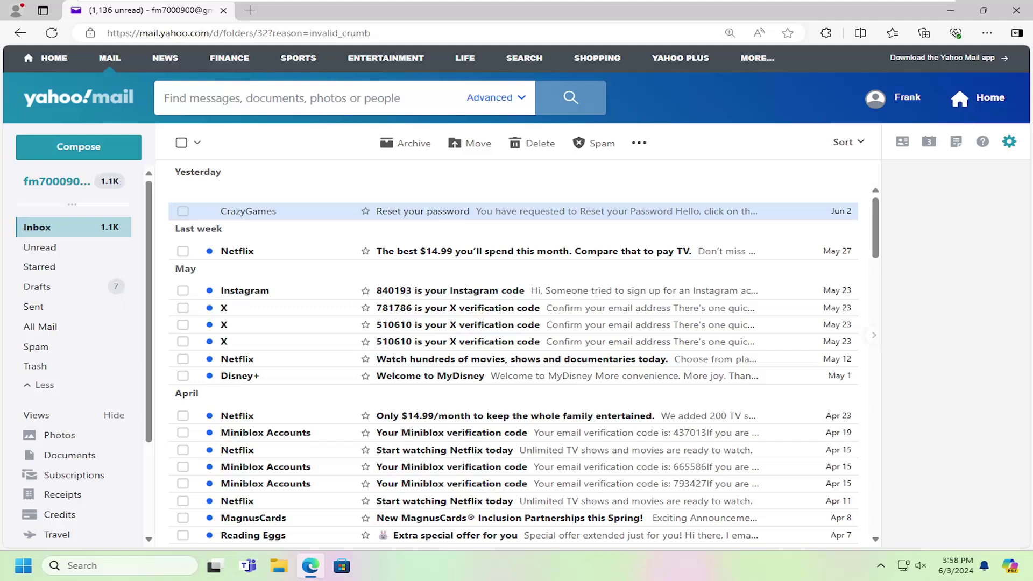
Select the CrazyGames 'Reset your password' email and mark it with a star
left_click(182, 212)
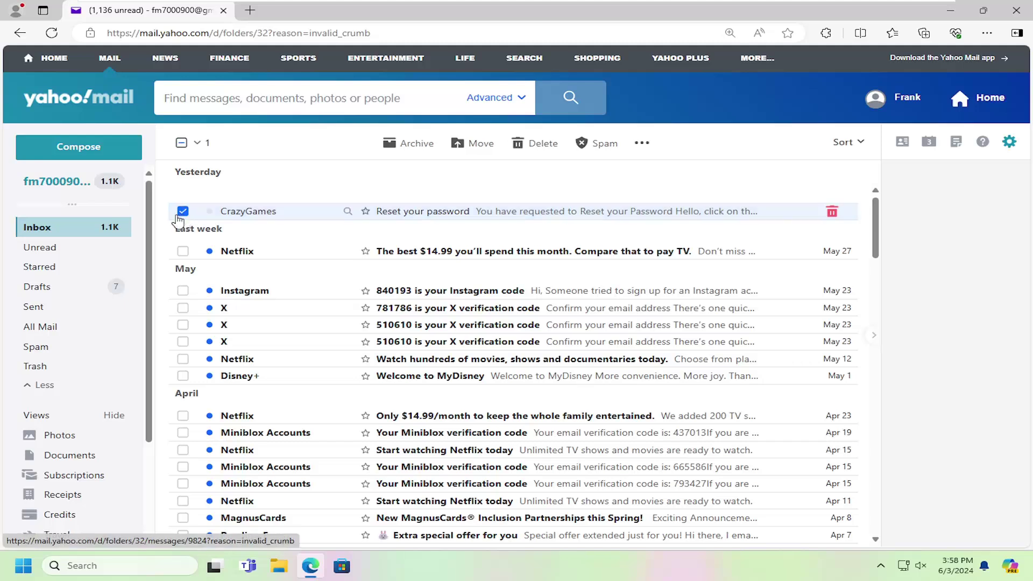
left_click(643, 146)
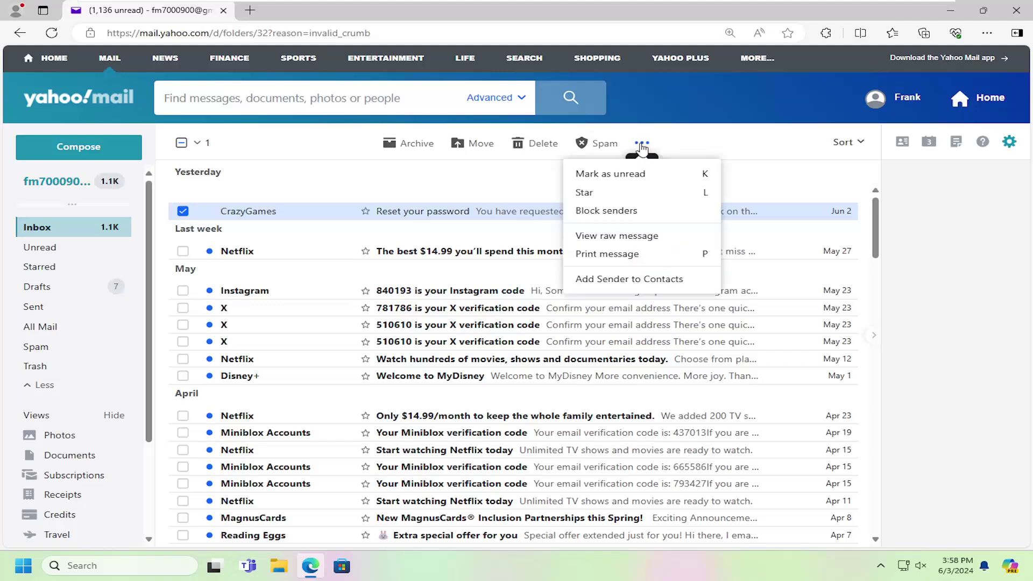
left_click(596, 198)
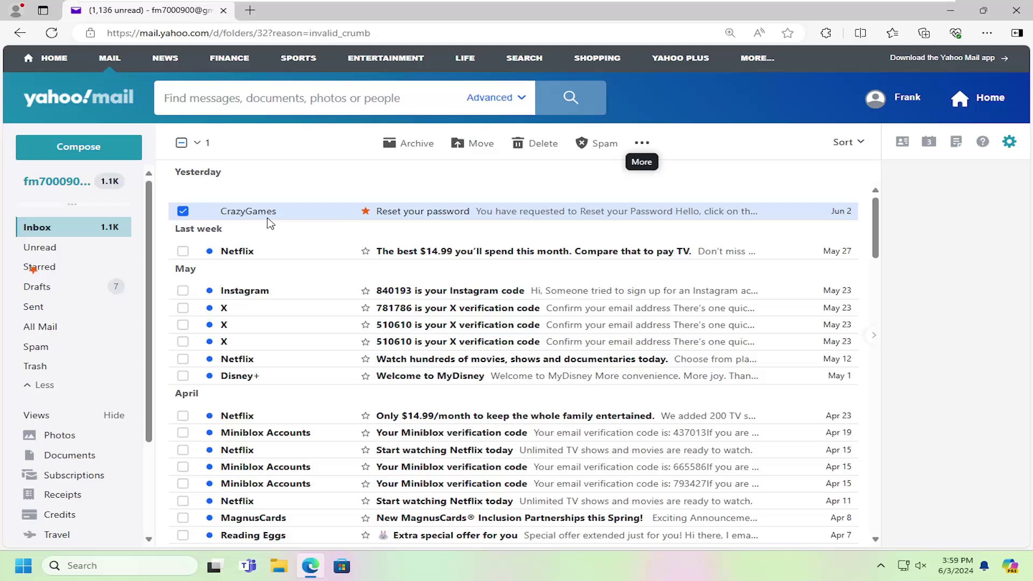
left_click(42, 272)
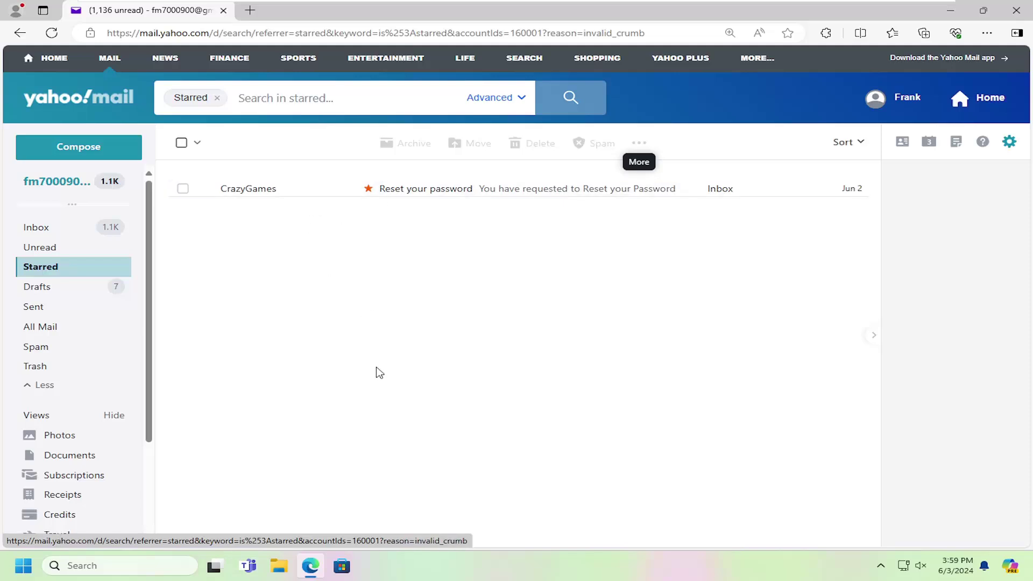
left_click(34, 230)
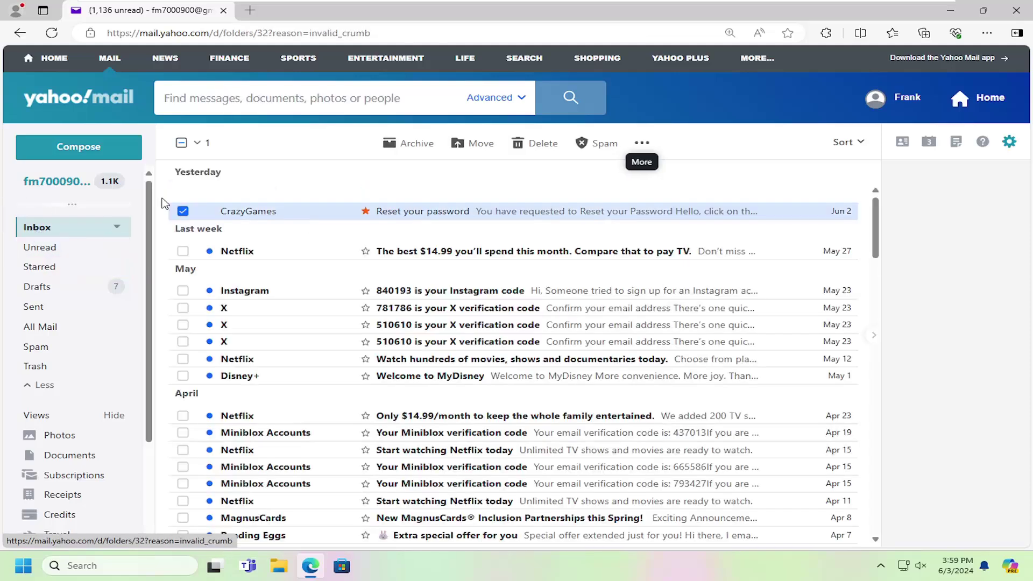
left_click(198, 145)
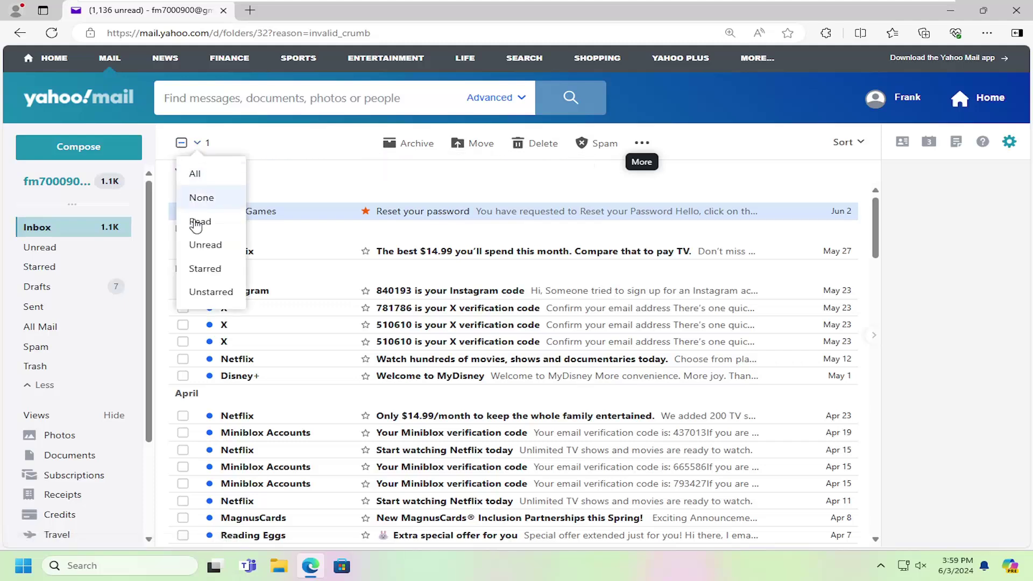
left_click(200, 275)
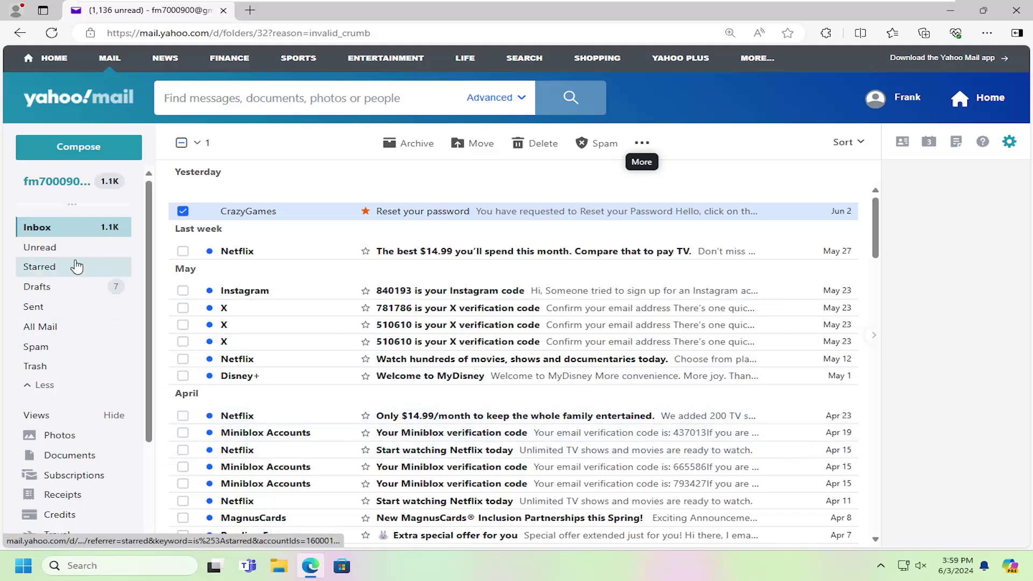
Clear the star from the selected CrazyGames email and reload the Inbox list
left_click(642, 143)
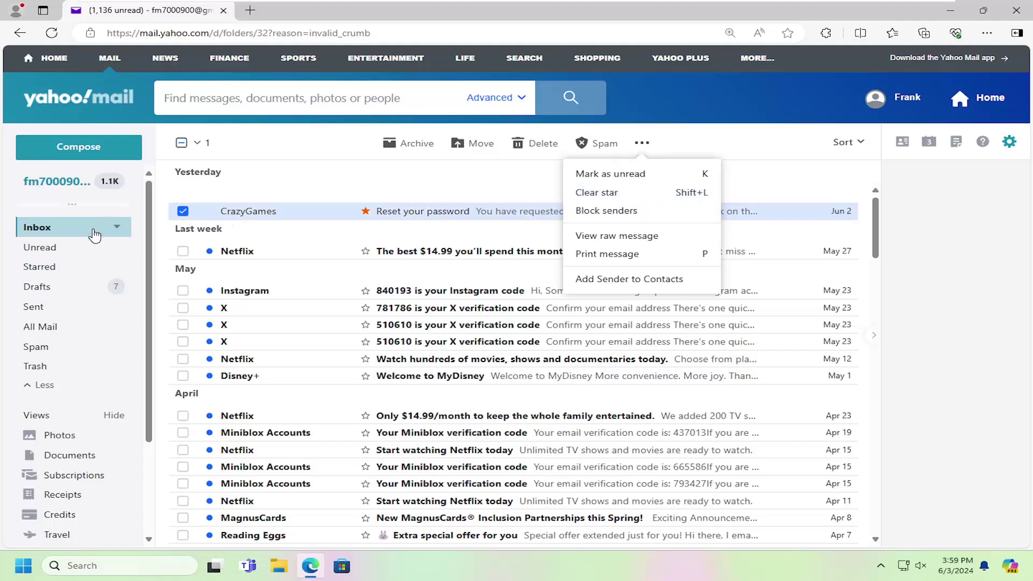
left_click(609, 194)
left_click(36, 233)
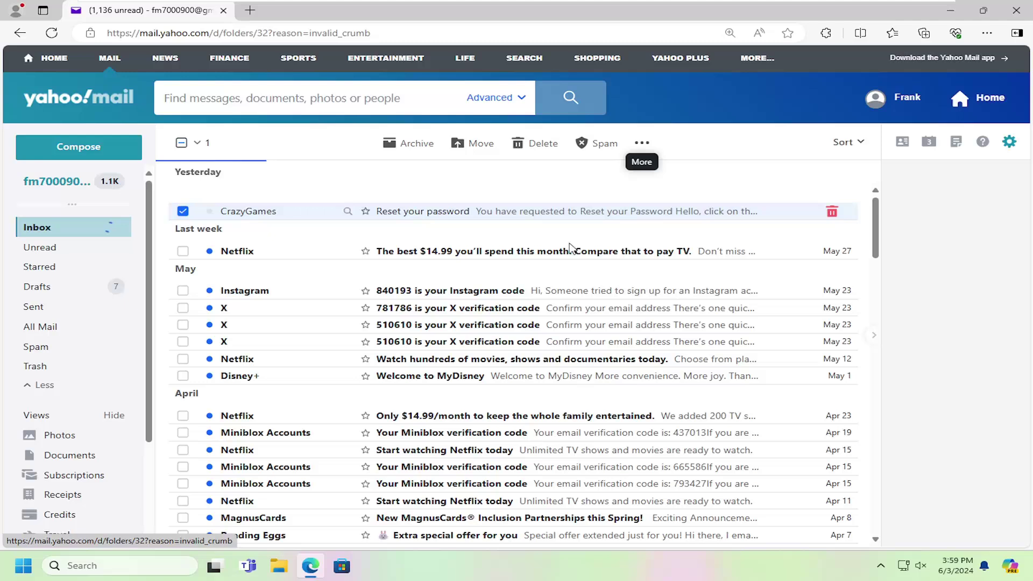